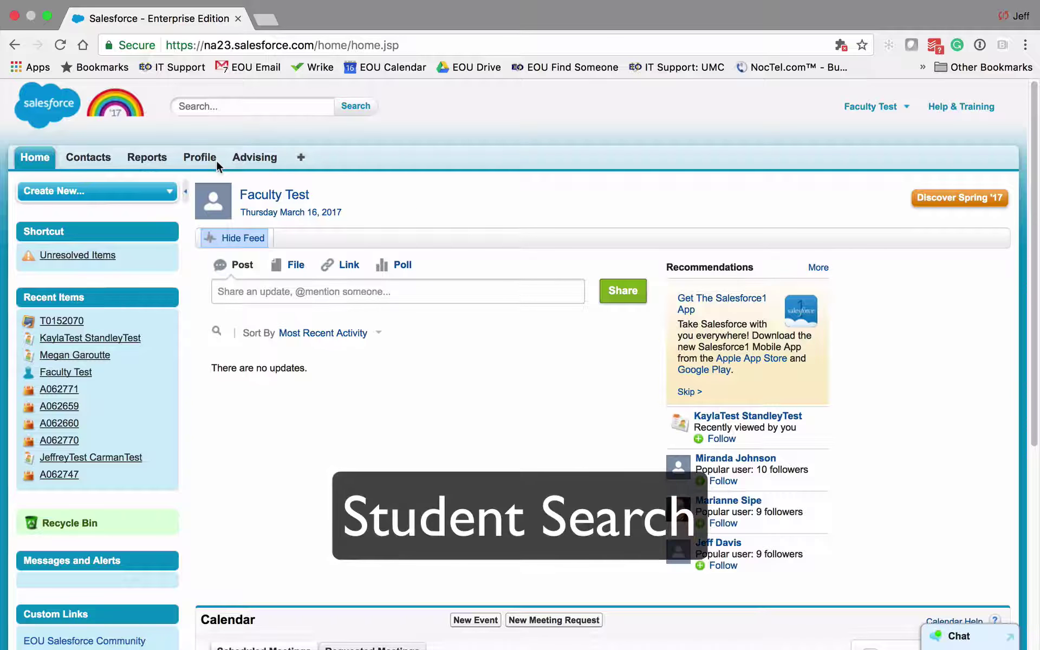
Search for the student by first name and open the matching test student's contact record from the suggestions
left_click(219, 106)
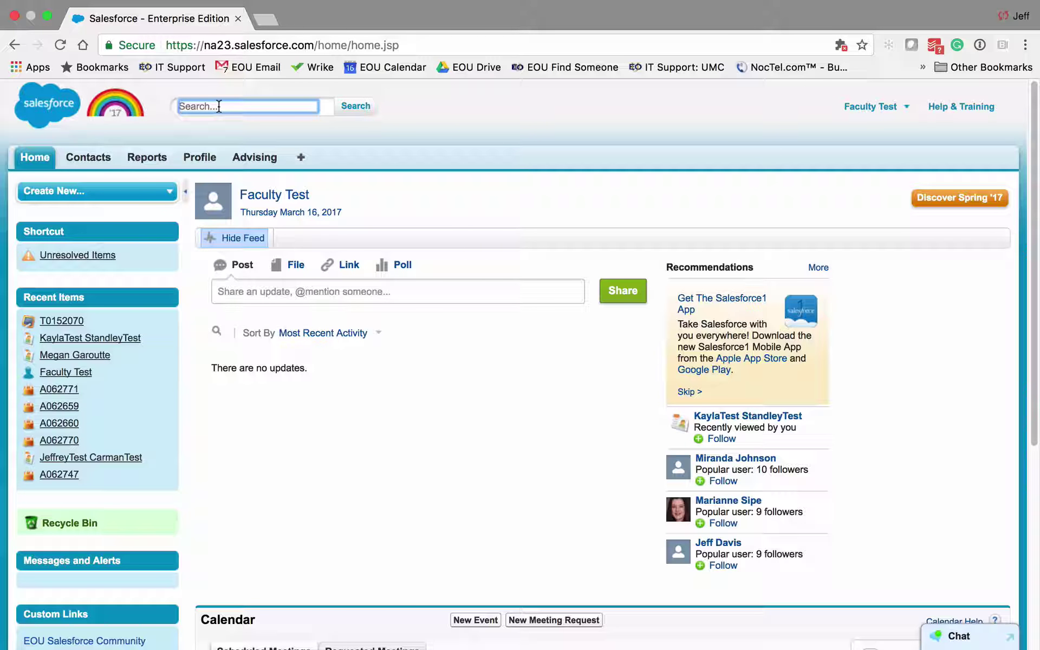
type("Kayla")
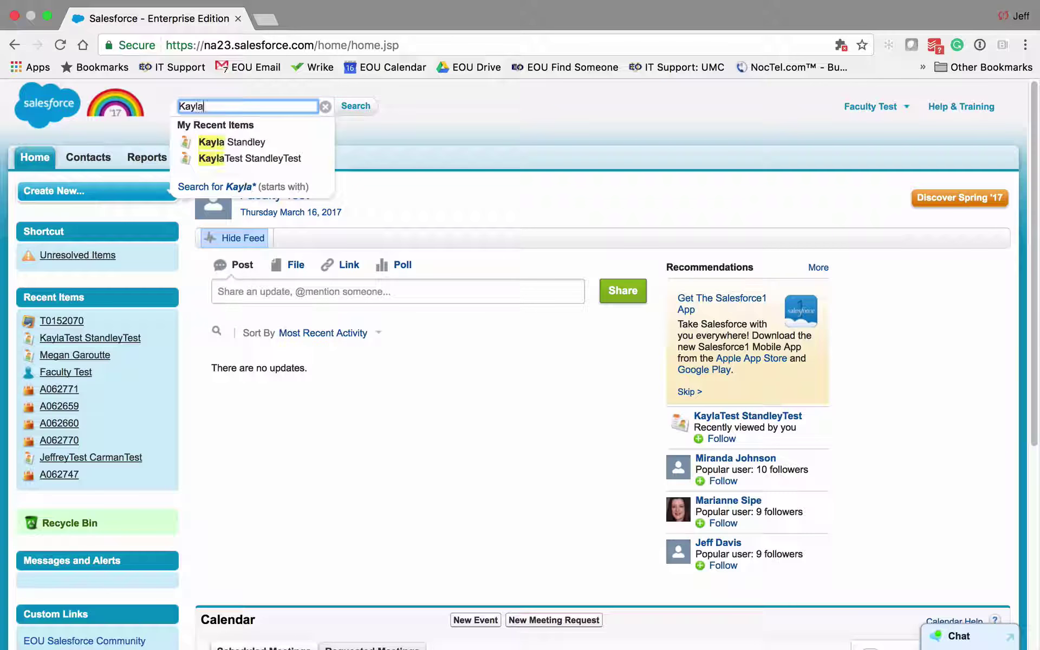
key("Down")
key("Down")
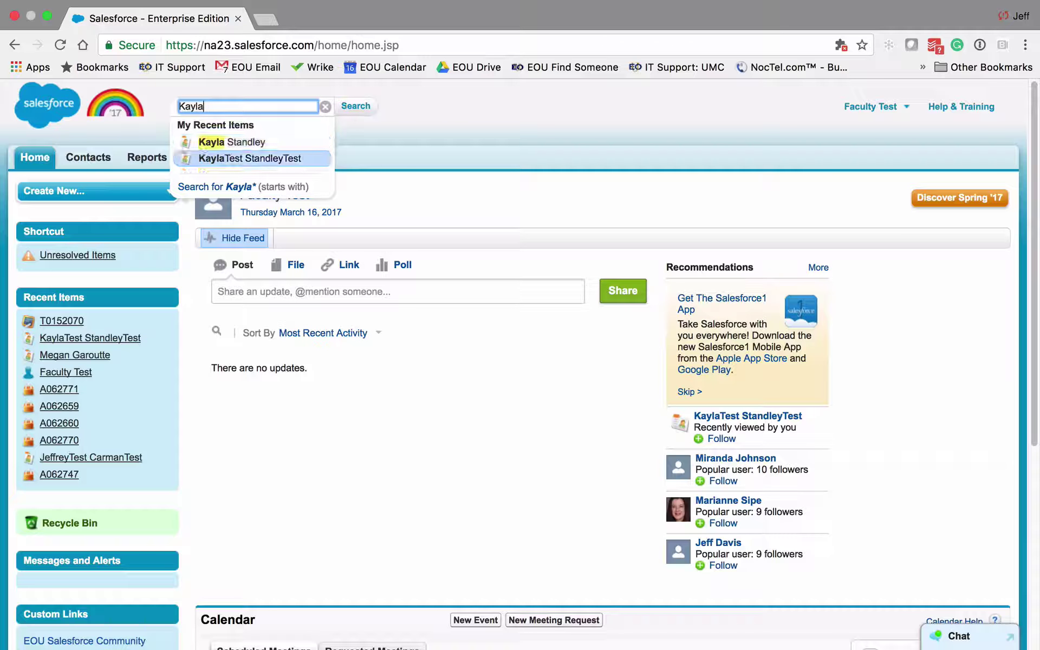
key("Return")
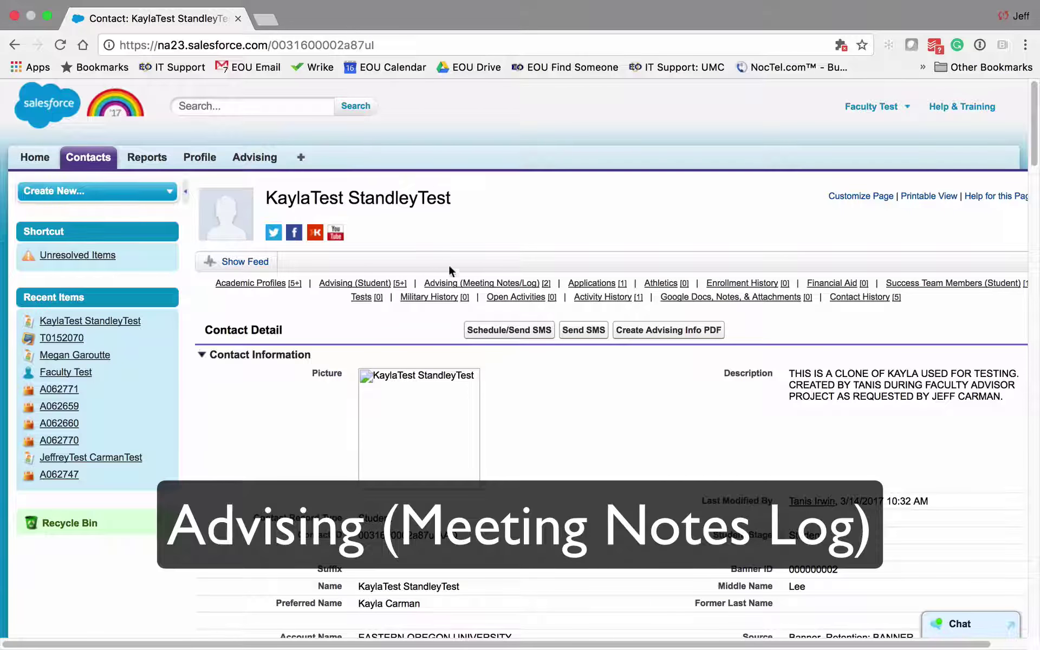
Start a new advising record of type Meeting Notes/Log from the student's Advising (Student) related list
mouse_move(444, 283)
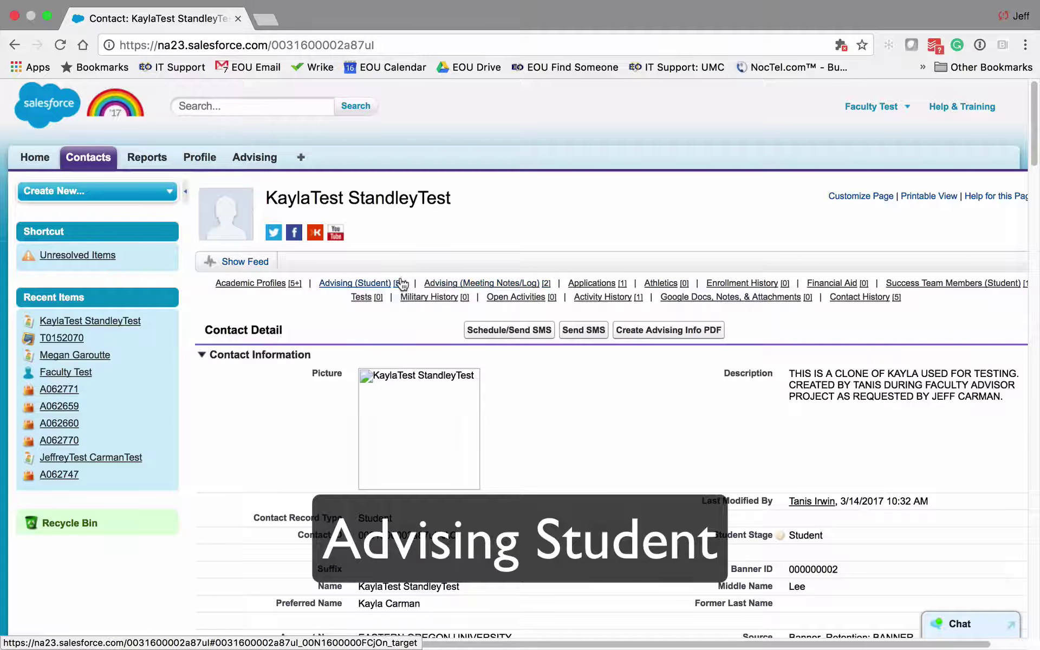
mouse_move(401, 283)
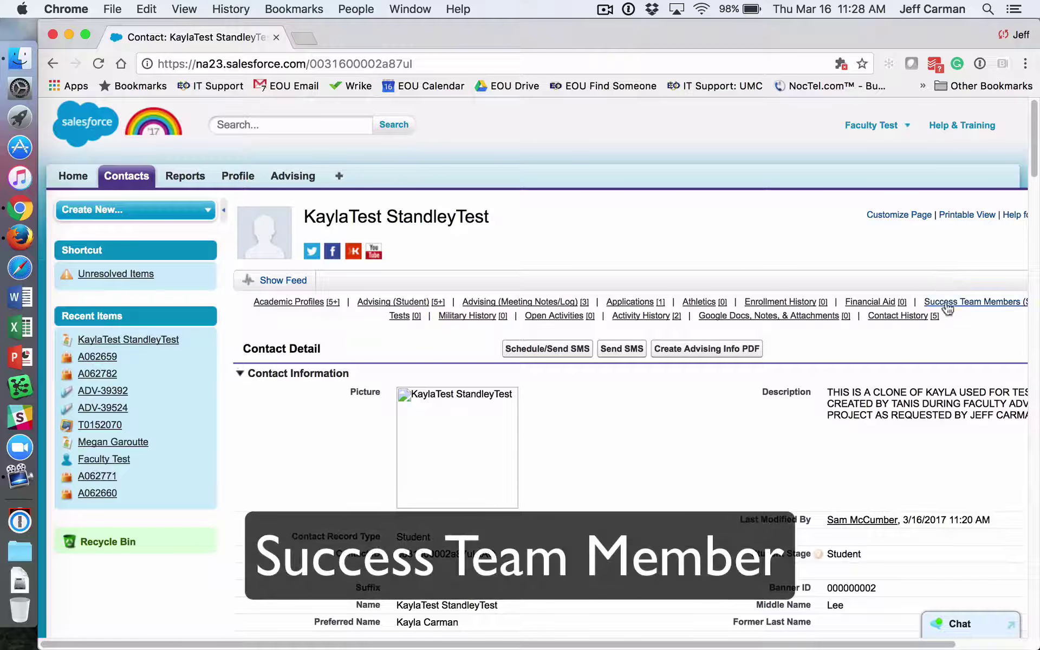
mouse_move(947, 308)
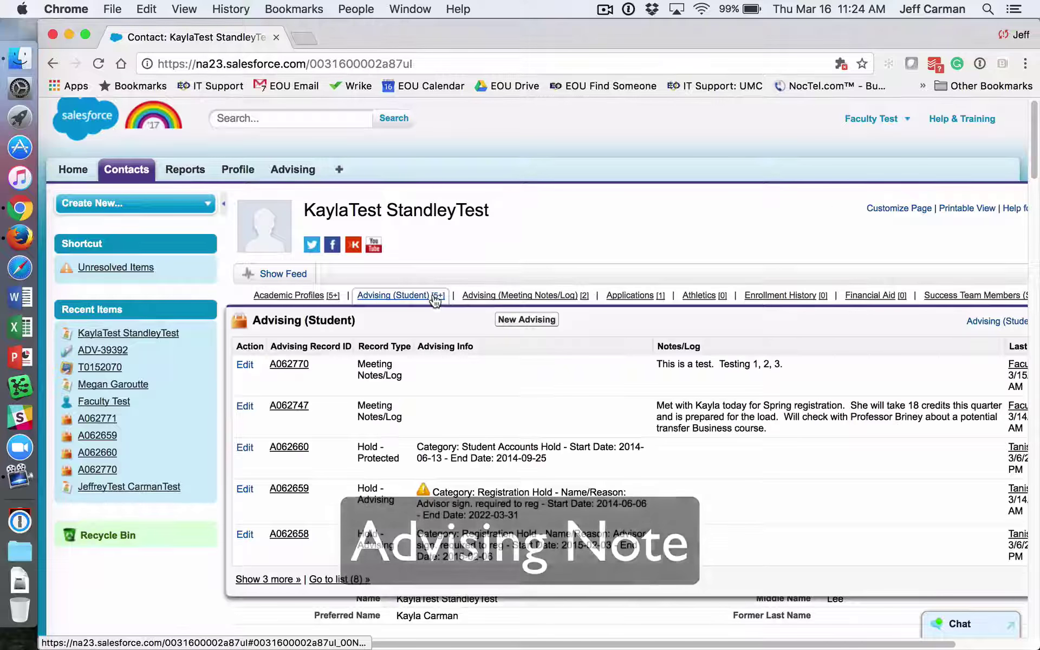
mouse_move(435, 299)
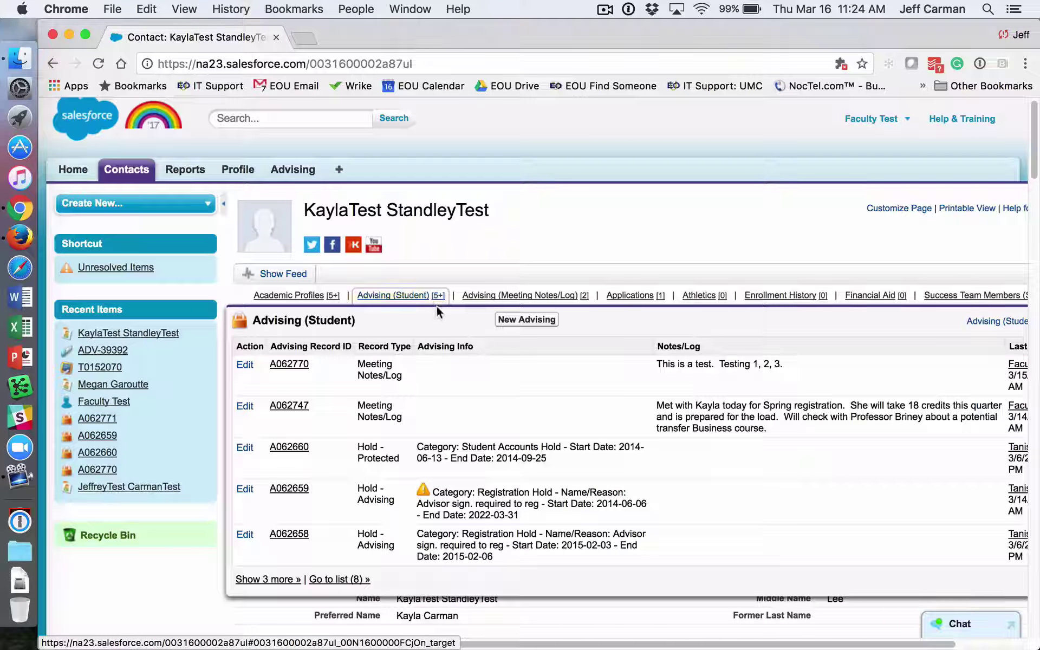
left_click(519, 319)
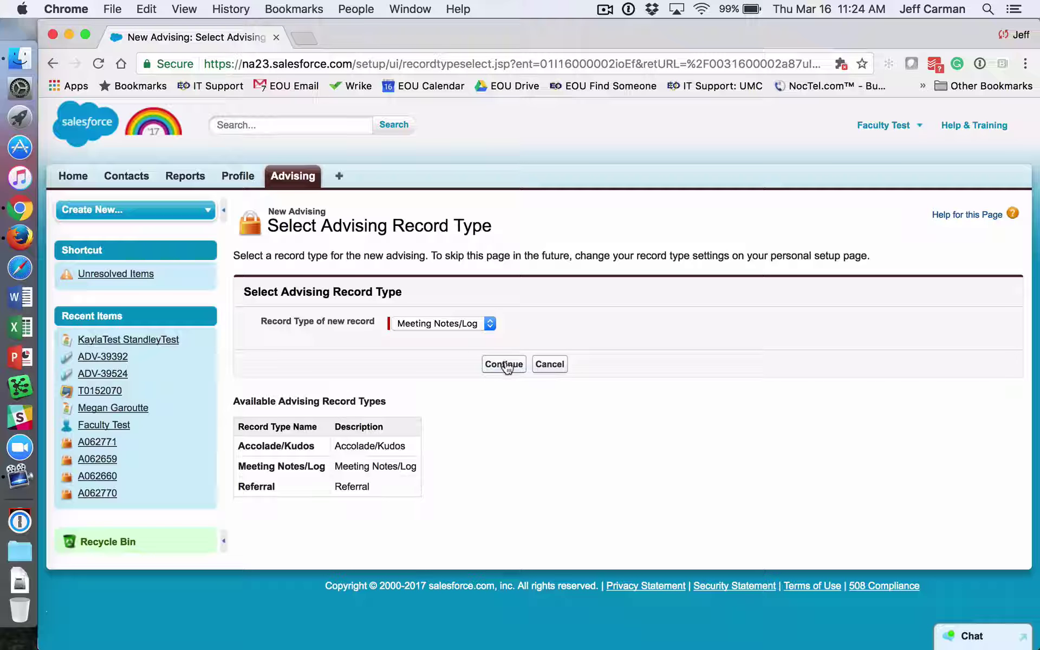
left_click(477, 324)
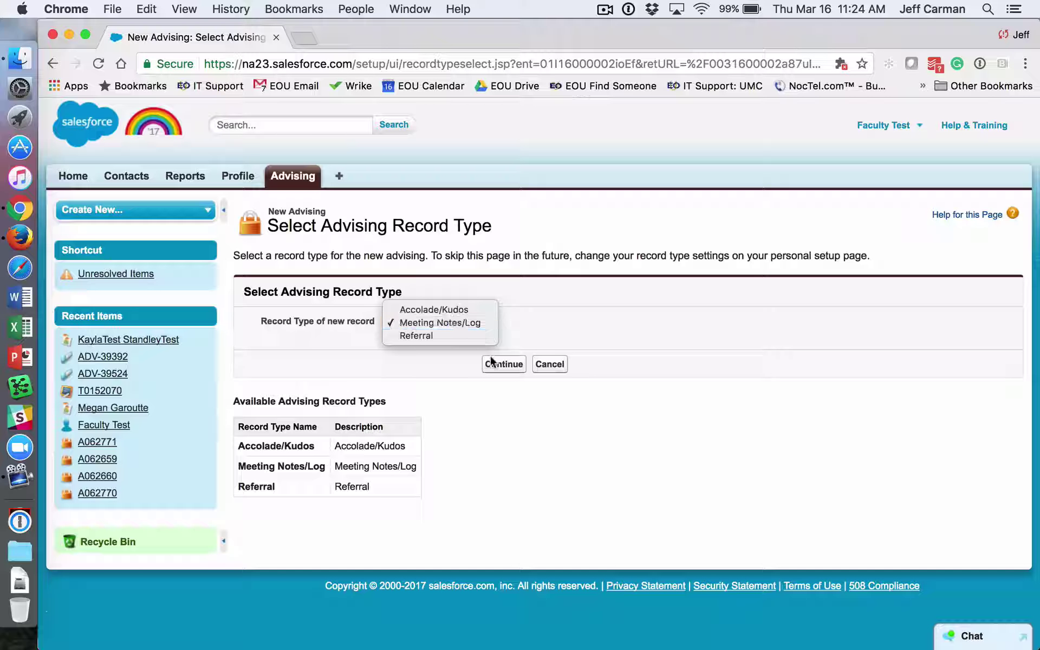
left_click(481, 324)
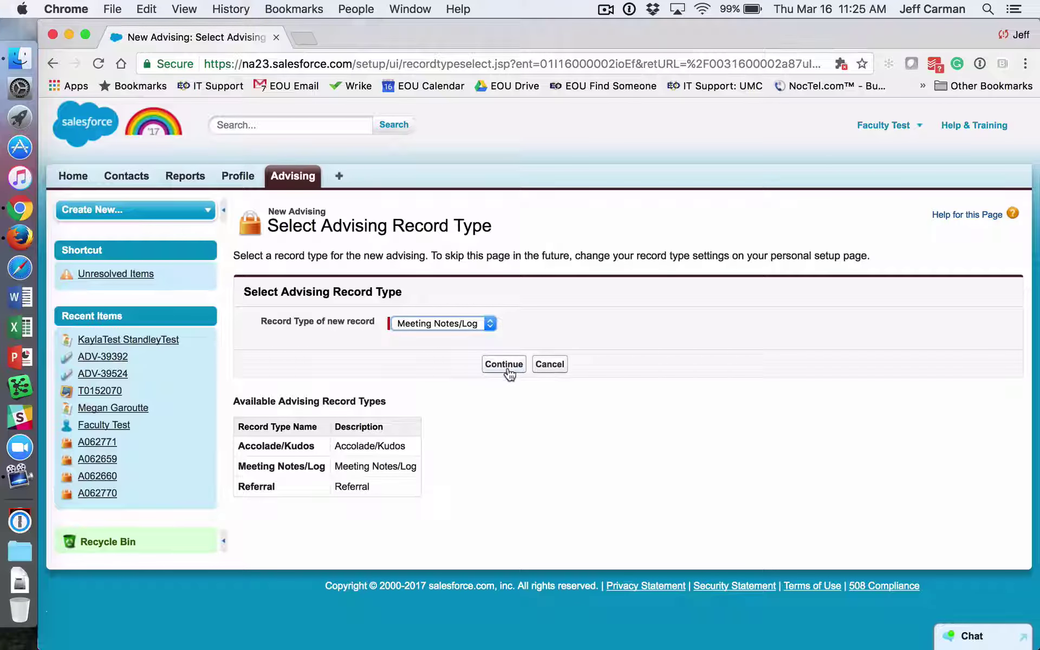
left_click(508, 369)
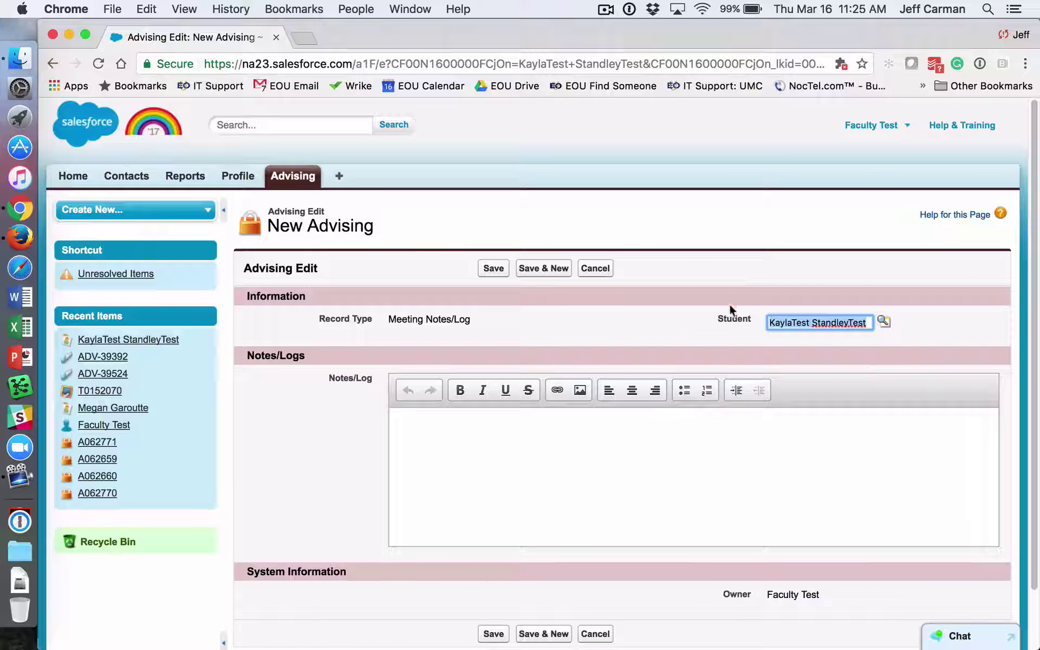
Enter "This is a new note" as the Notes/Log text and save the advising record
left_click(690, 434)
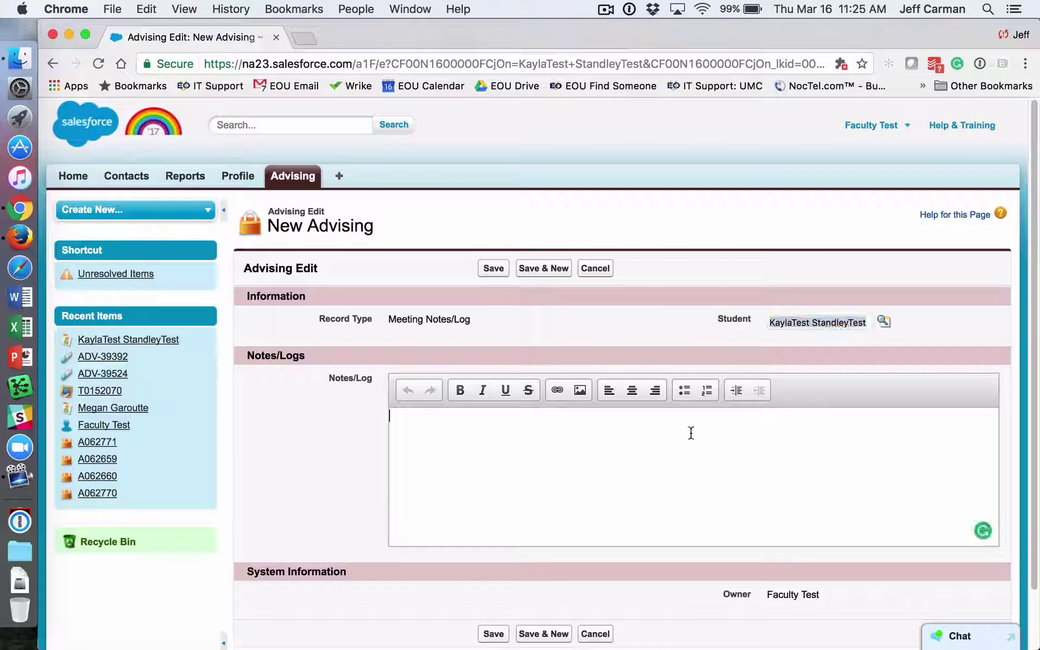
type("Thi")
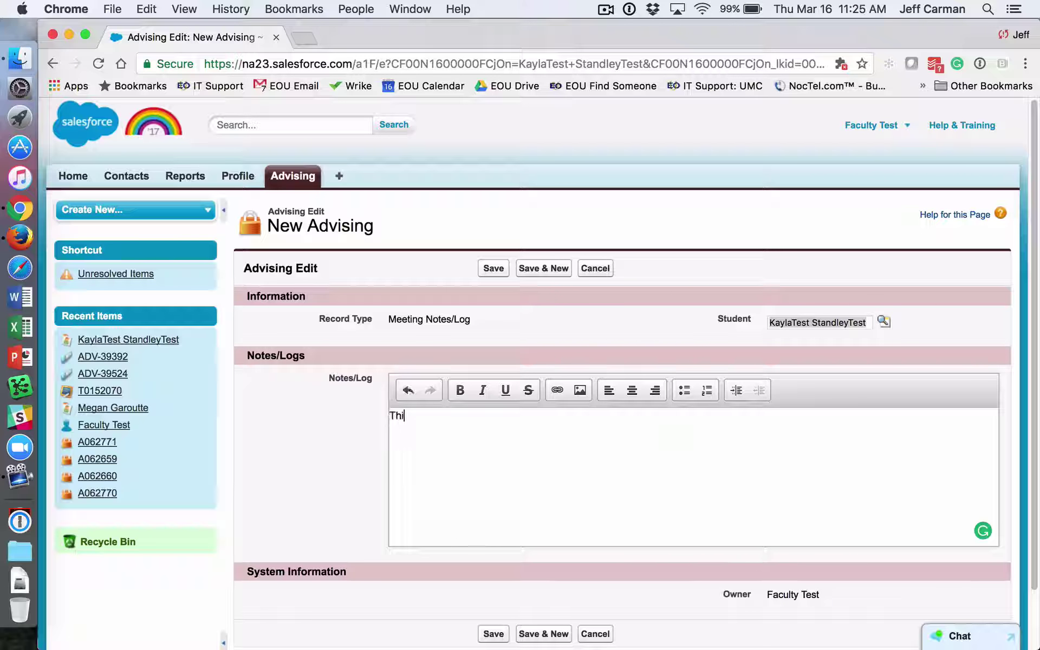
type("s is a ")
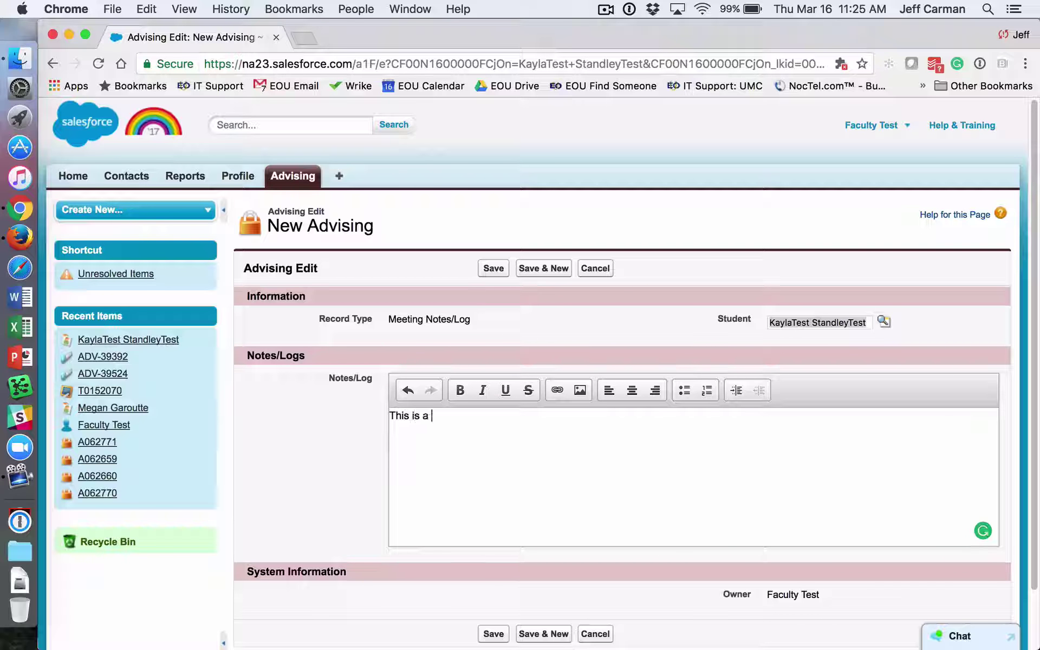
type("new not")
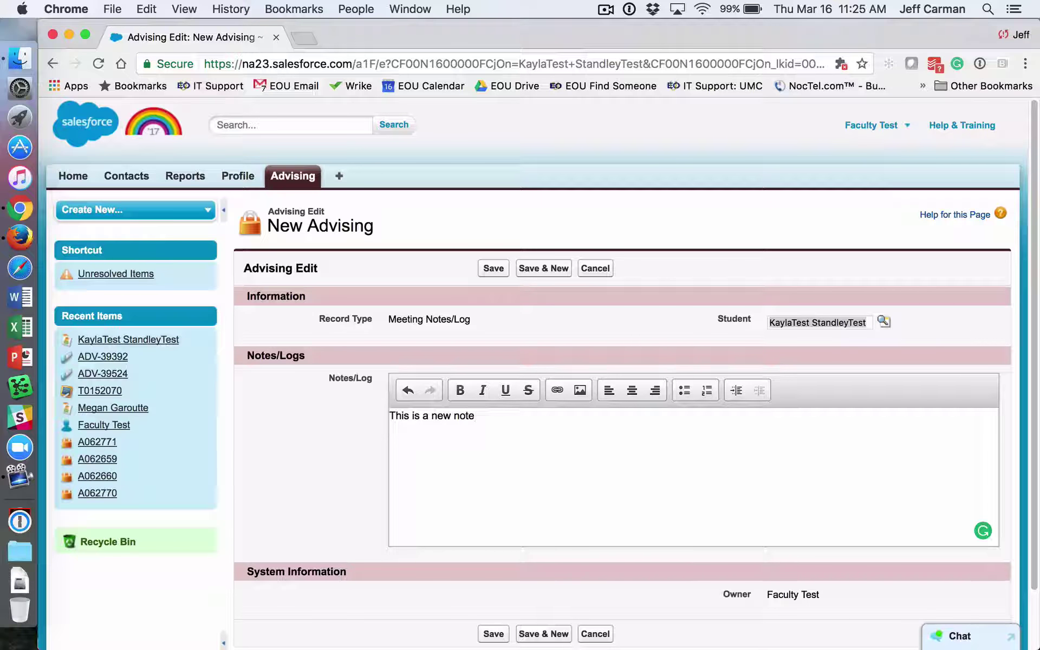
type("e")
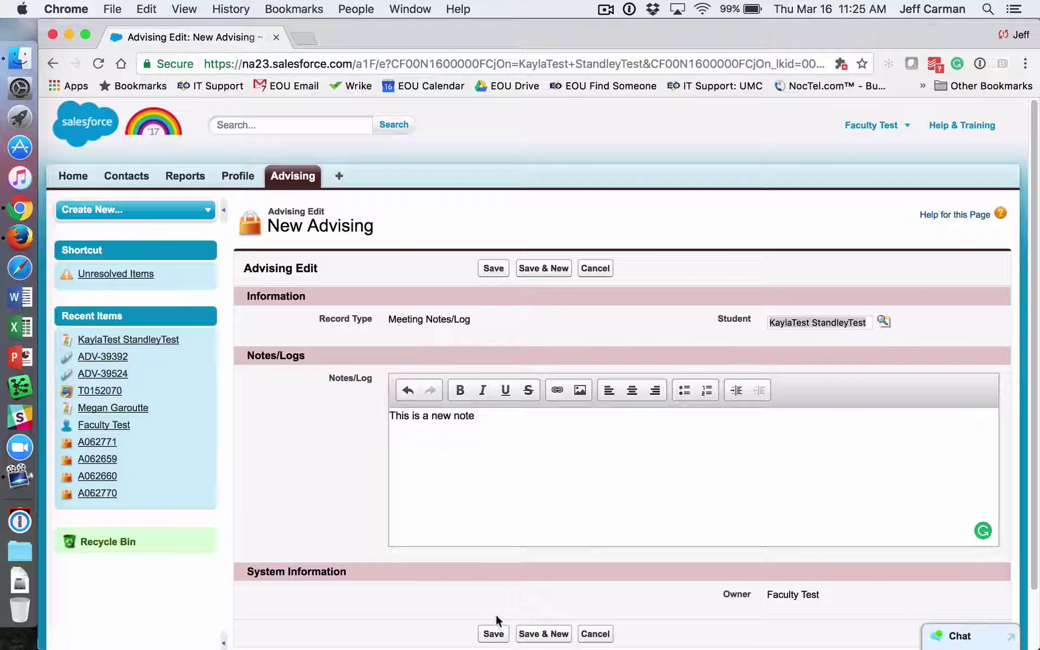
left_click(494, 633)
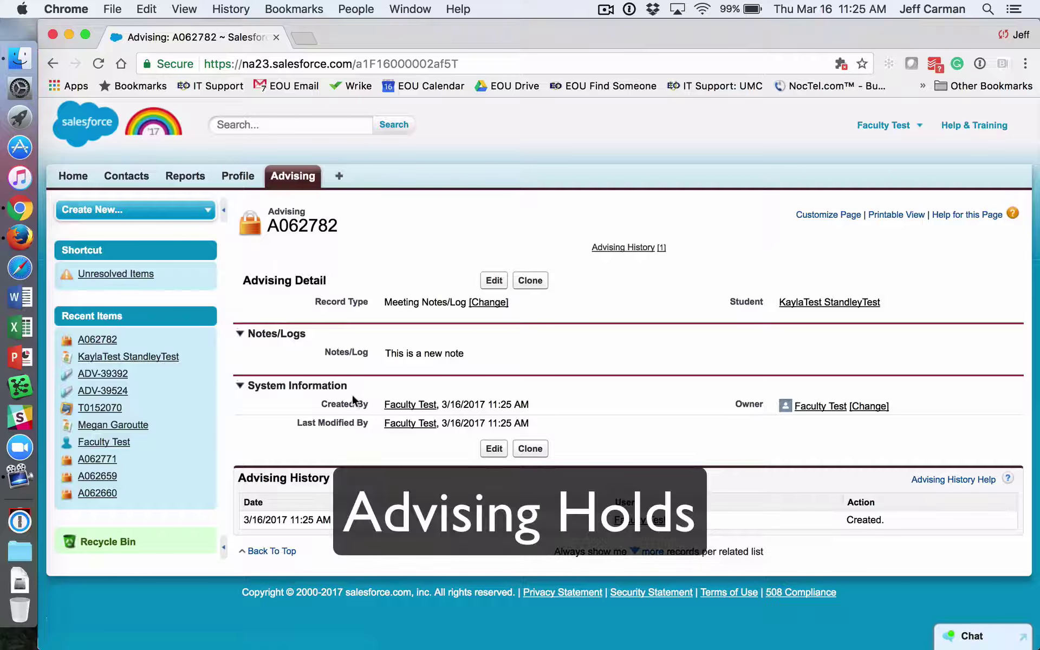
Return to the student's contact record and open the advising registration hold marked with a warning from the Advising (Student) related list
left_click(163, 356)
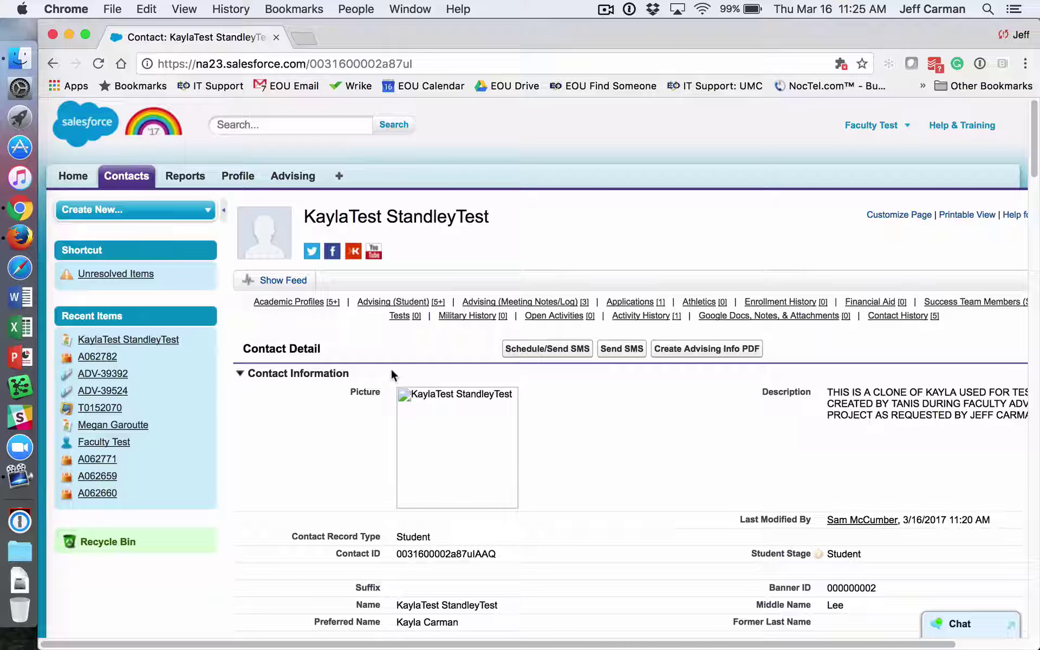
mouse_move(410, 309)
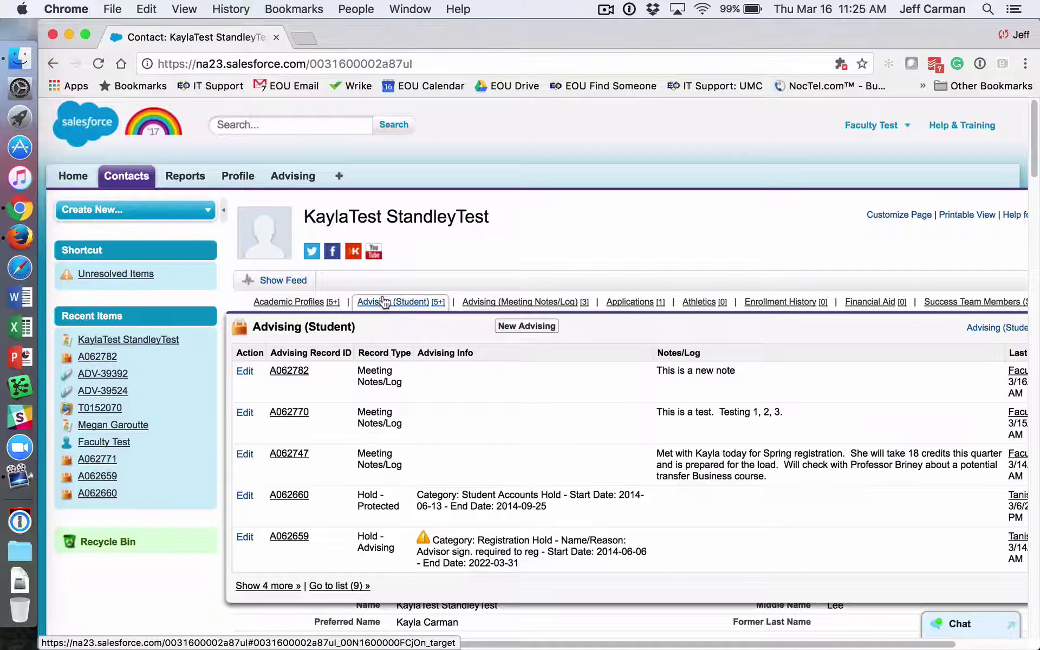
left_click(422, 534)
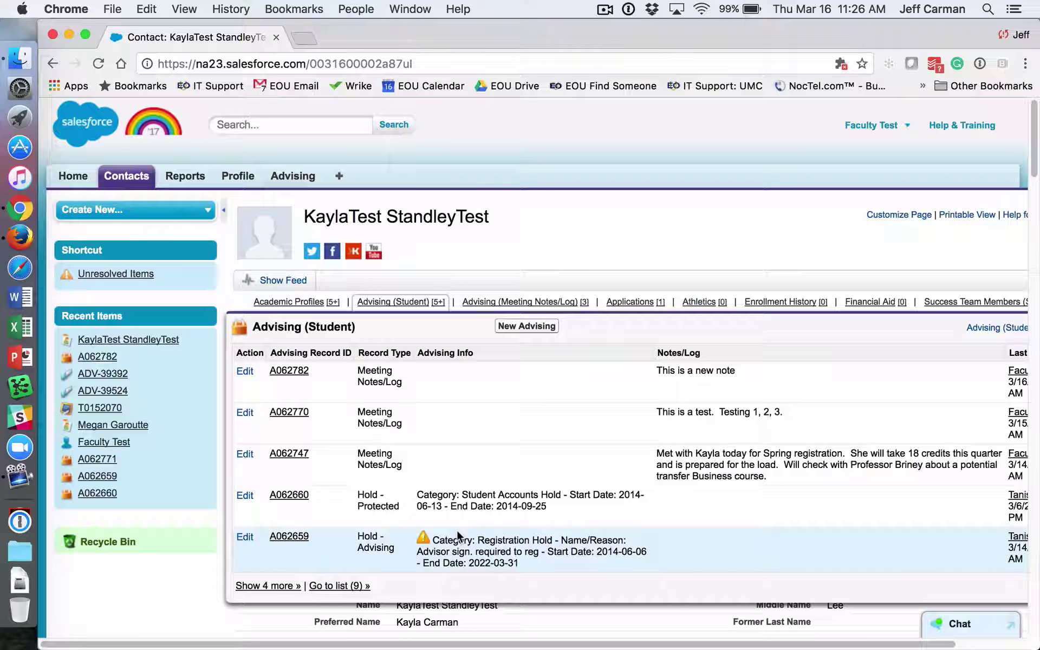
left_click(303, 538)
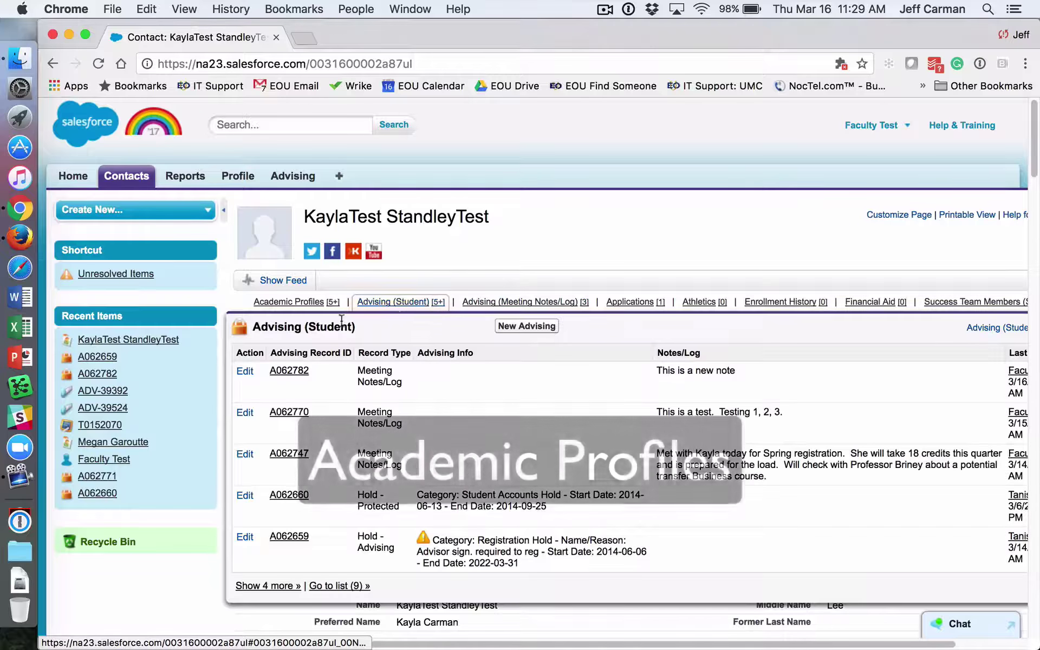
mouse_move(267, 306)
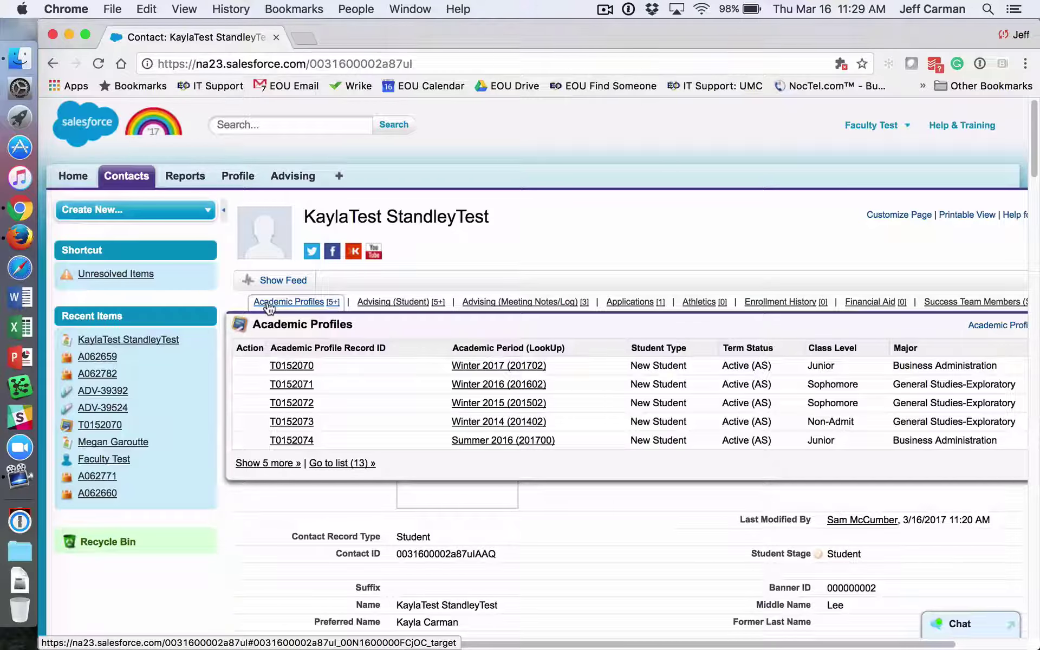
left_click(280, 367)
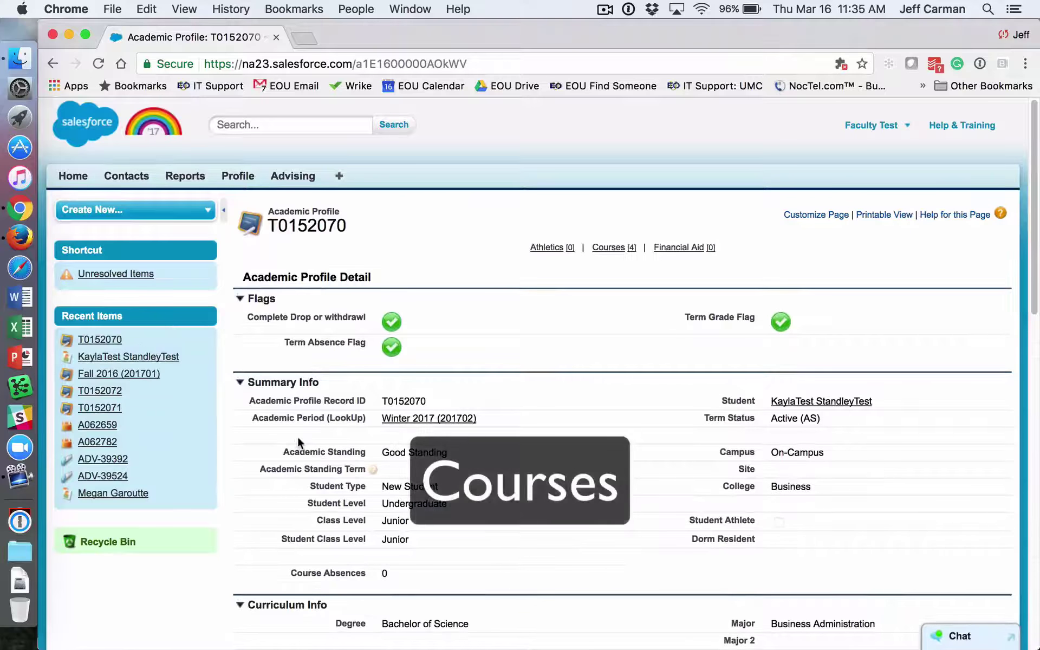
scroll(301, 438, "down", 10)
scroll(308, 434, "down", 8)
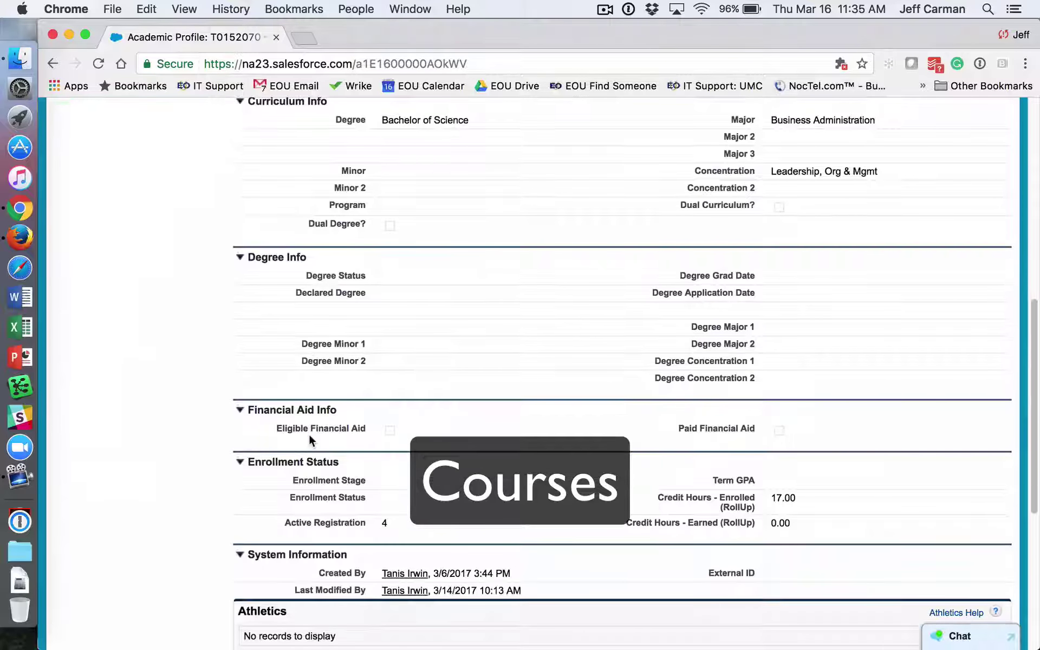
scroll(312, 436, "down", 1)
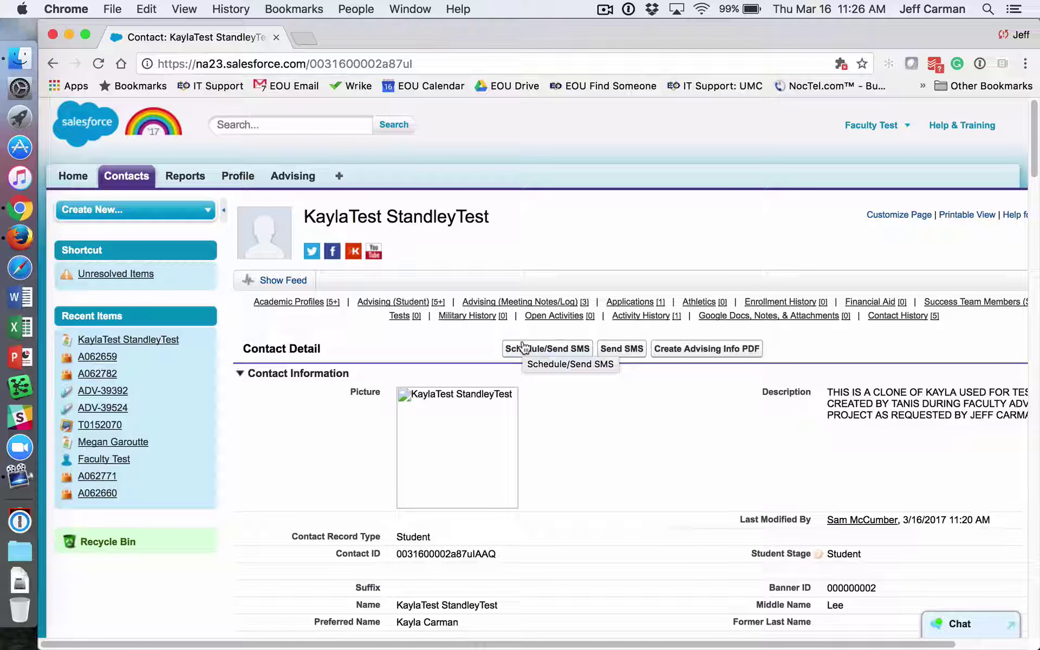
Start a new email to the student from the Activity History list of the contact record
left_click(523, 346)
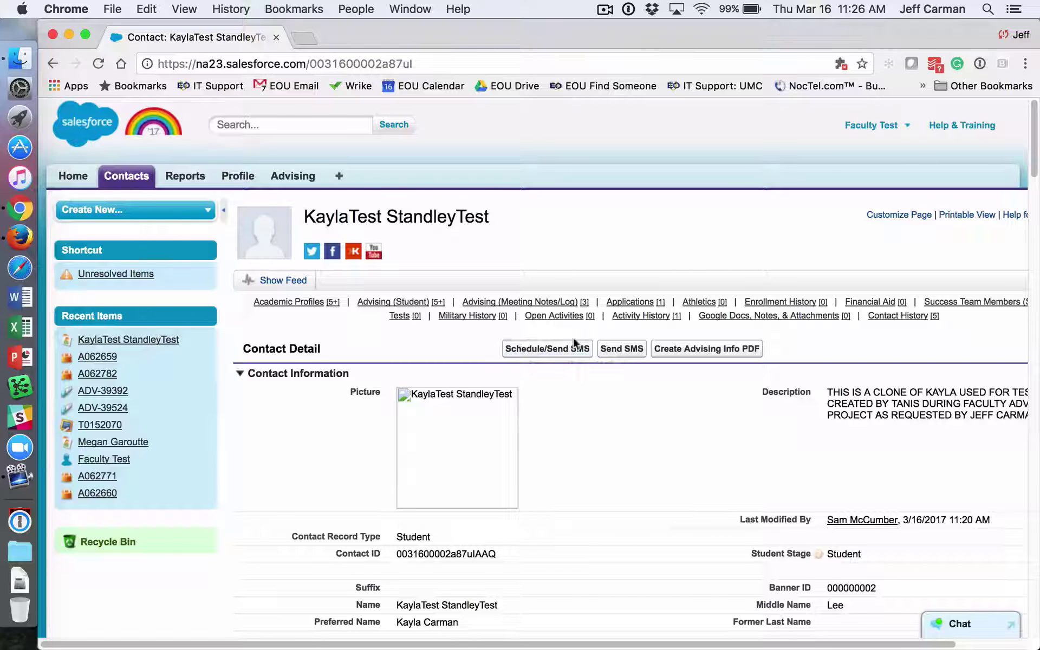
mouse_move(624, 321)
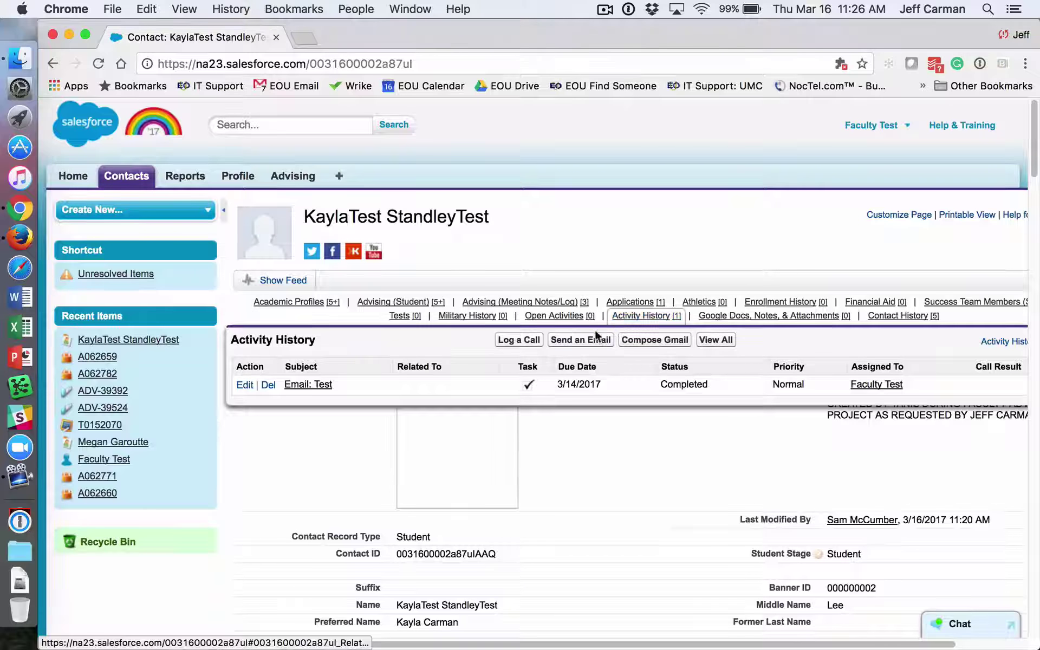
left_click(580, 340)
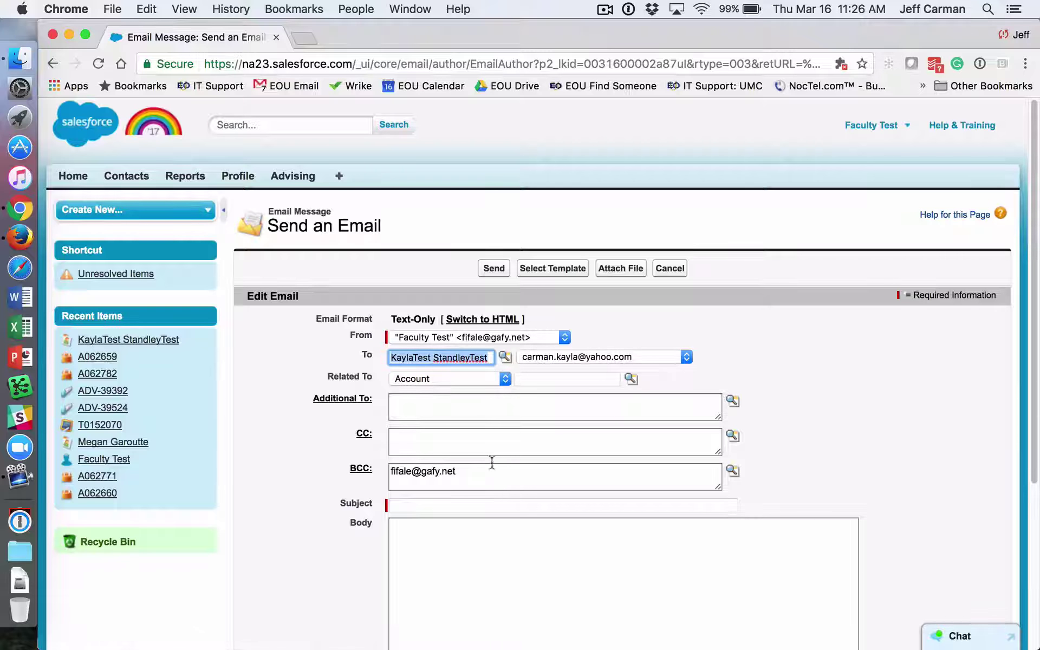
Give the email the subject "Subject" and the body "Test", and send it to the student
left_click(469, 502)
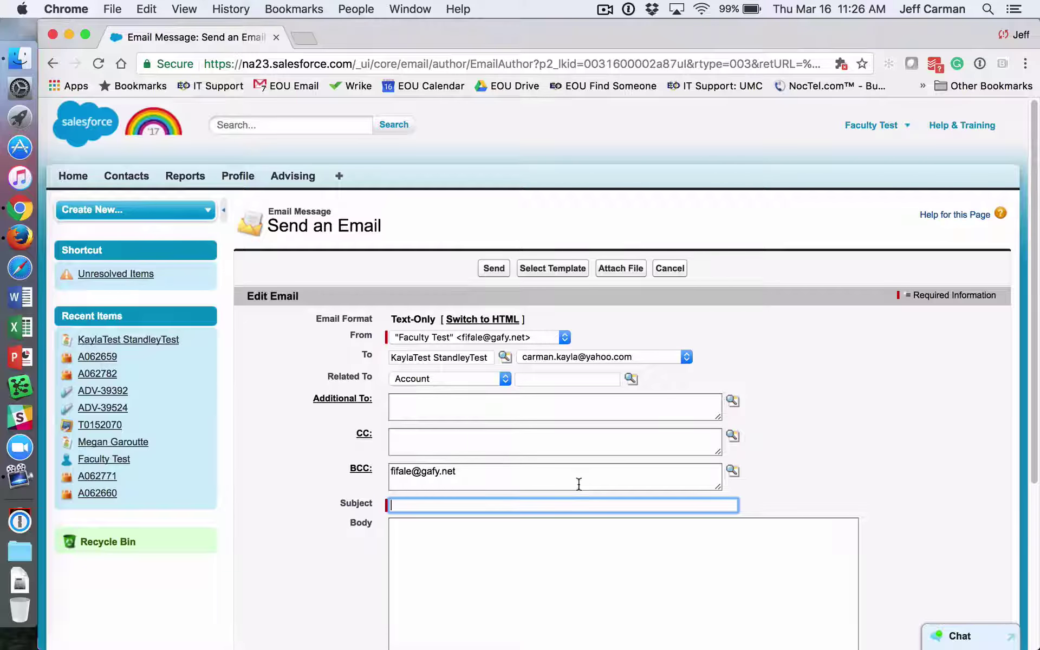
type("Subject")
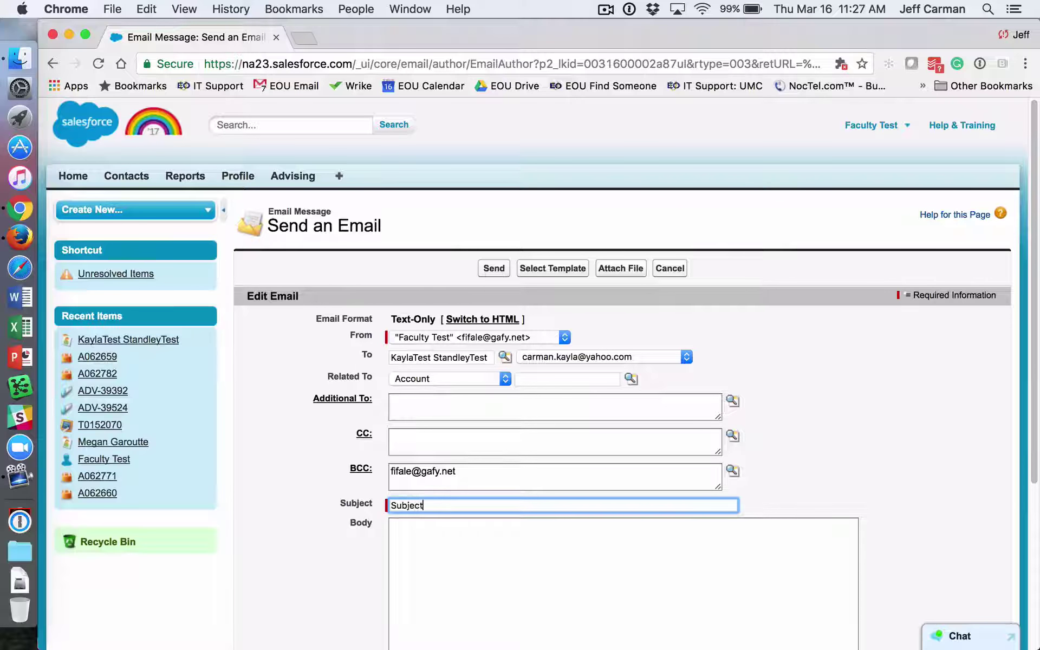
key("Tab")
type("Test")
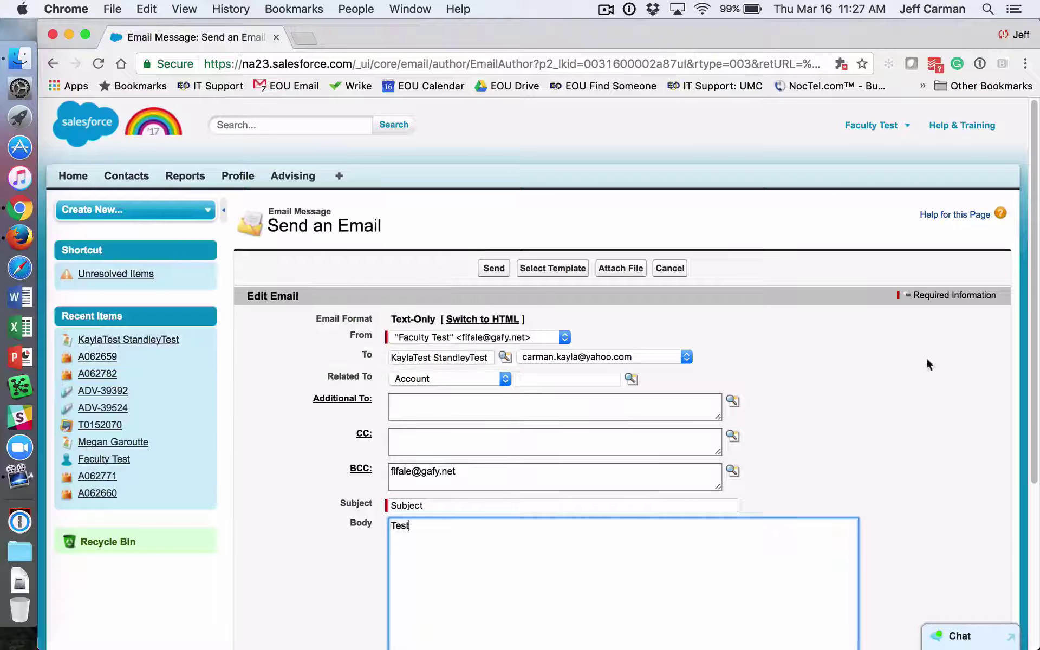
scroll(812, 509, "down", 5)
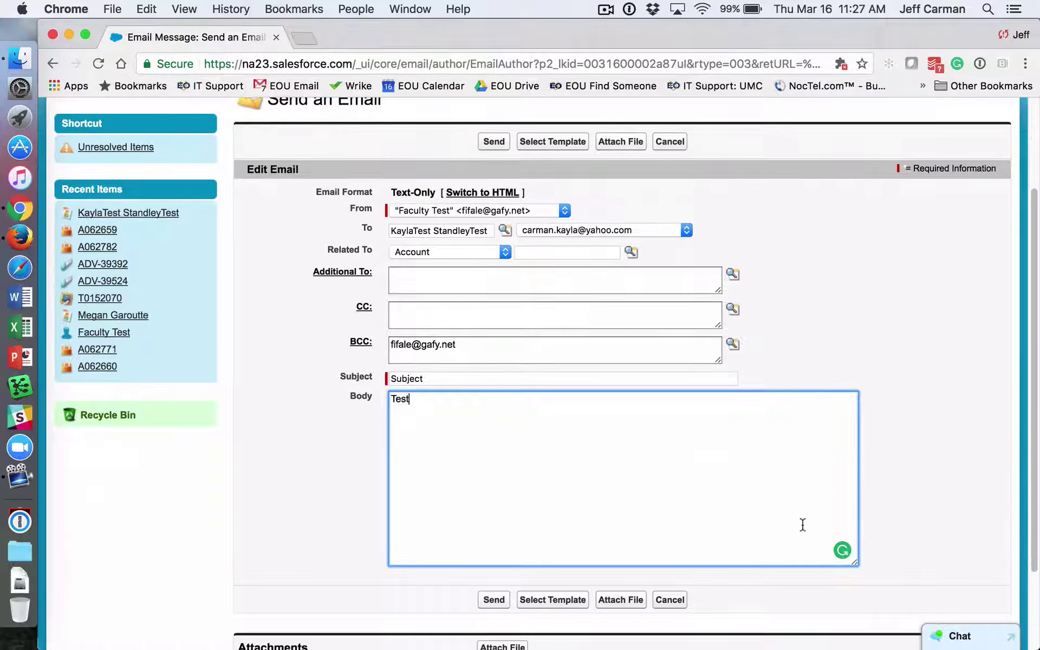
left_click(494, 606)
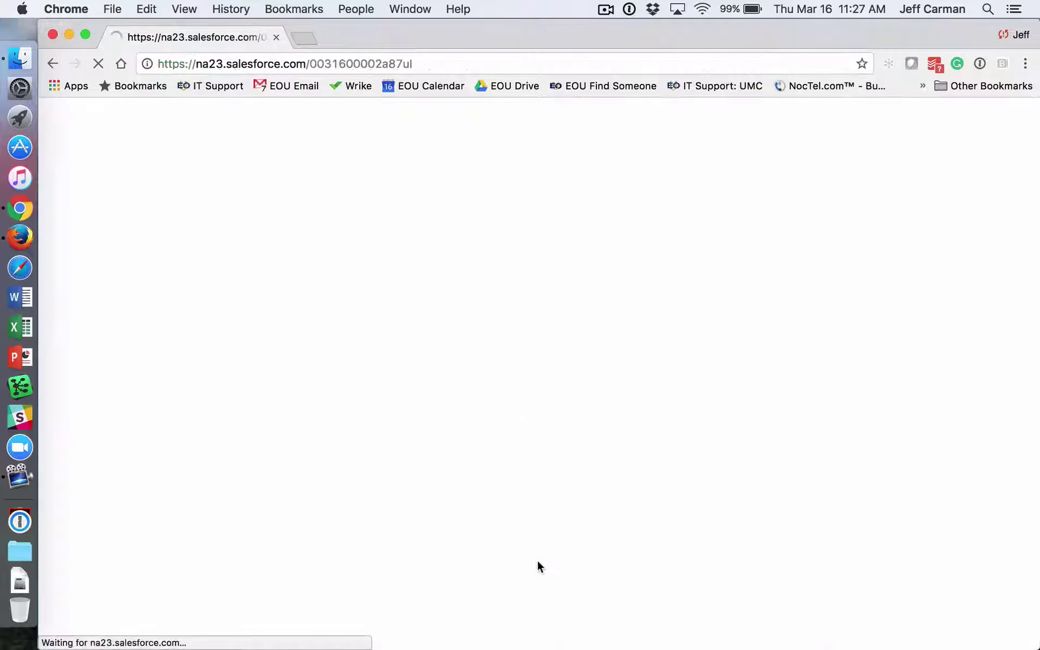